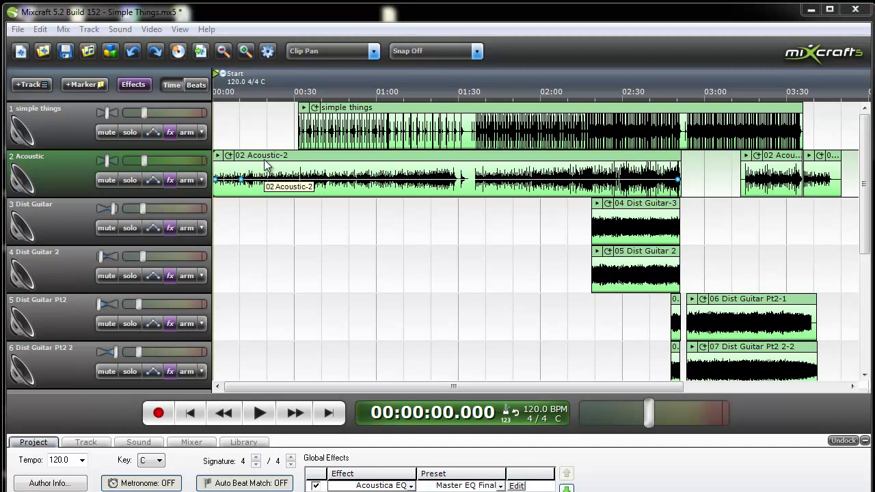
Step: Play the project briefly, stop it, and return the playhead to the start
left_click(261, 414)
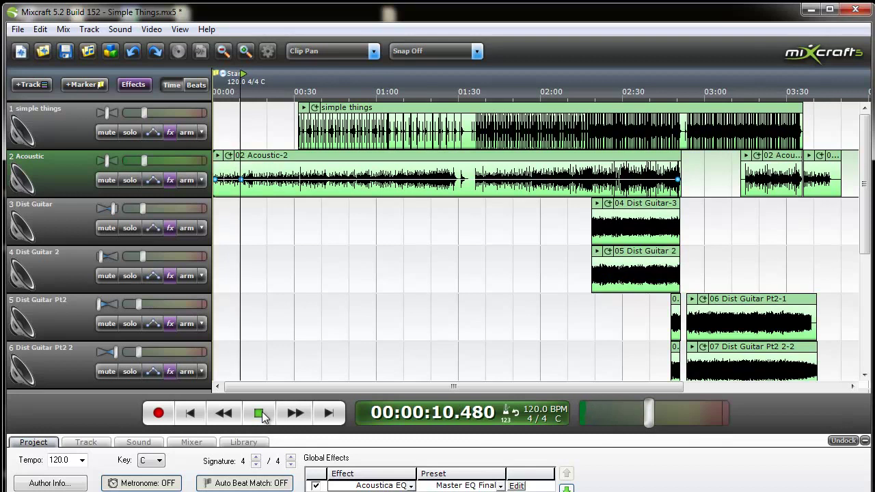
left_click(262, 411)
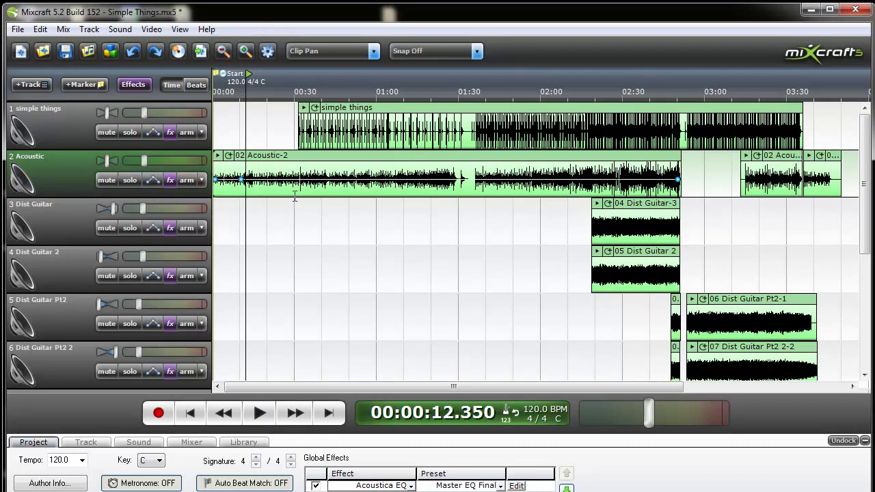
left_click(199, 421)
Step: Duplicate the Acoustic track and name the new track 3 copy 'Acoustic L'
right_click(59, 174)
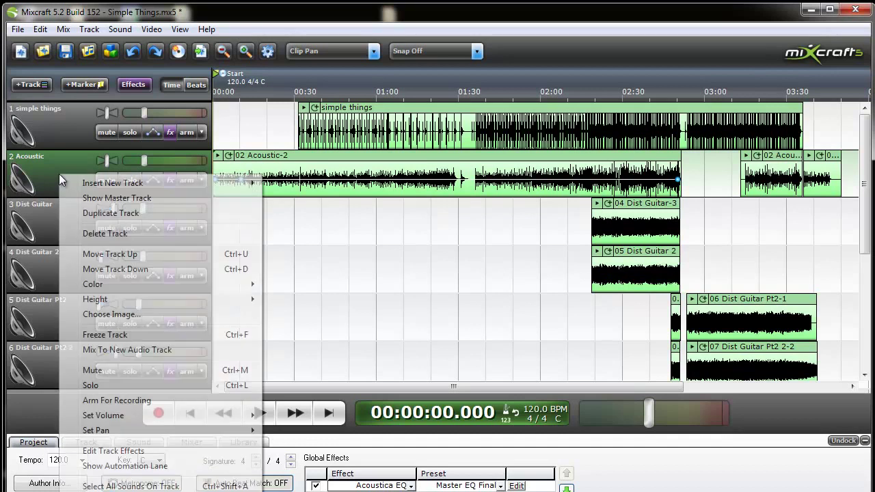
left_click(115, 213)
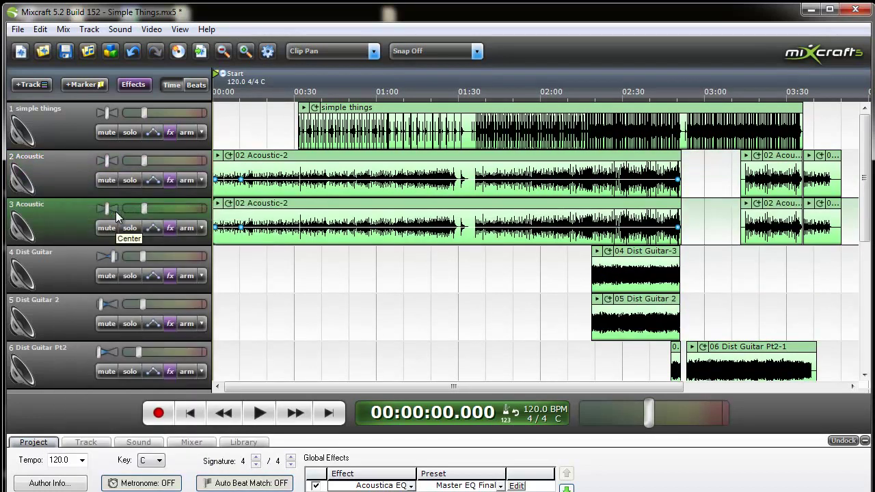
double_click(55, 203)
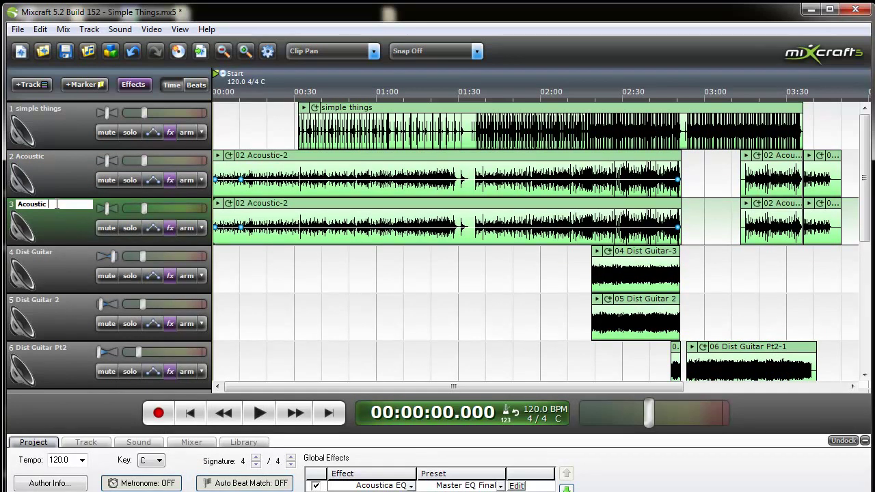
type("L")
left_click(54, 153)
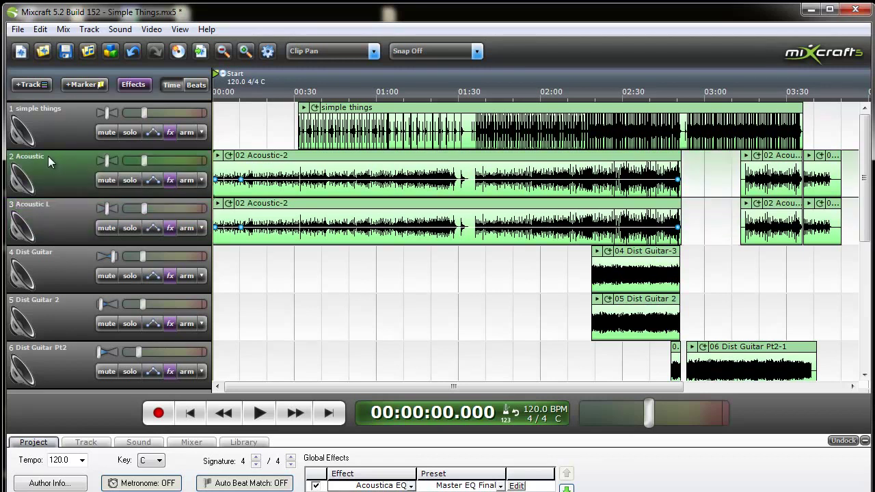
left_click(48, 156)
Step: Name track 2 'Acoustic R' and pan it 100% left
type("R")
left_click(268, 323)
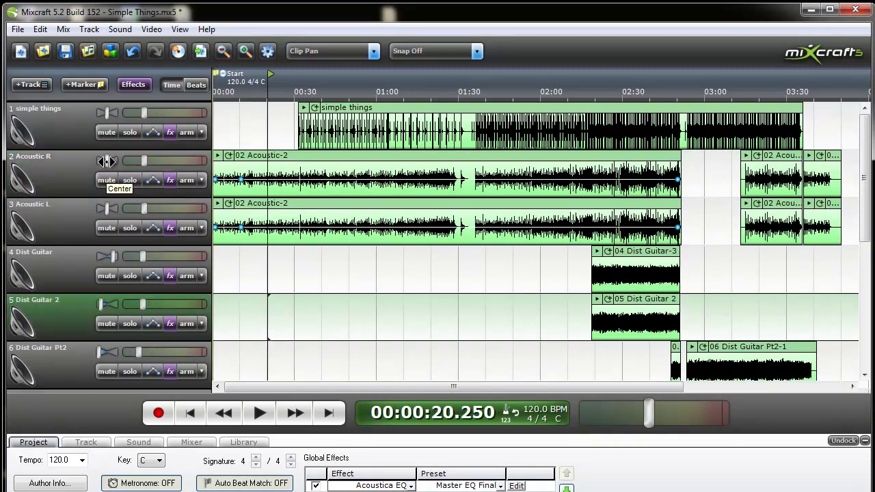
left_click_drag(108, 161, 73, 168)
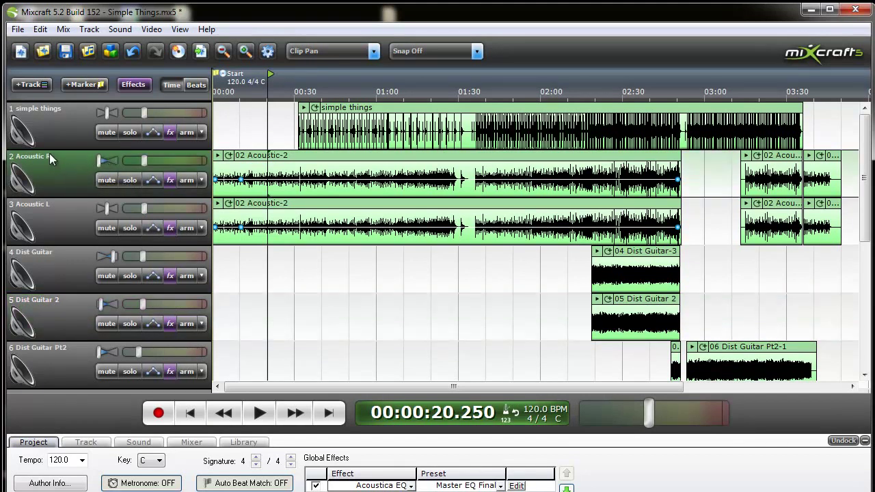
Step: Rename track 2 from 'Acoustic R' to 'Acoustic L'
double_click(50, 154)
left_click(52, 152)
key("BackSpace")
type("L")
left_click(49, 207)
Step: Rename track 3 to 'Acoustic R' and pan it 100% right
double_click(49, 205)
key("End")
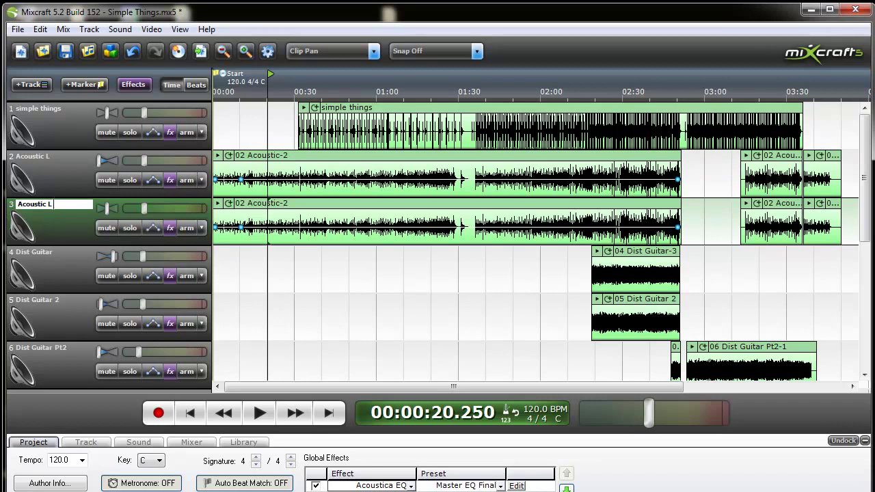
left_click_drag(53, 205, 48, 205)
type("R")
left_click(96, 164)
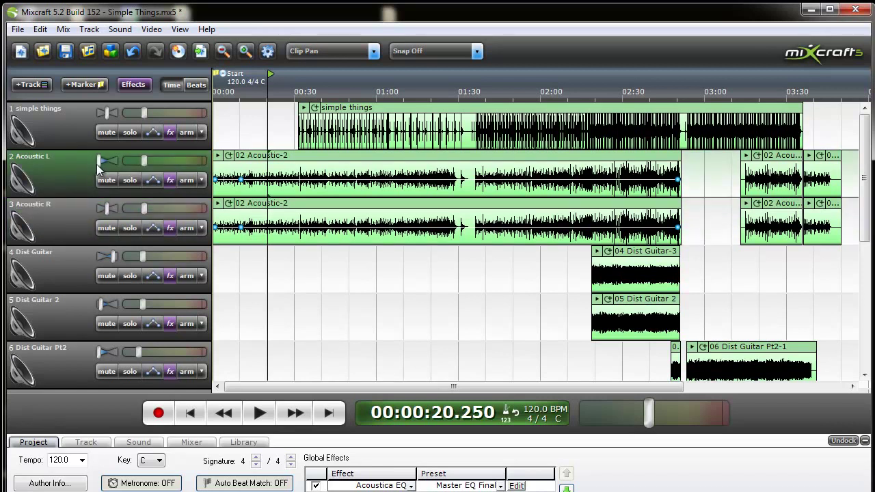
left_click_drag(102, 208, 138, 215)
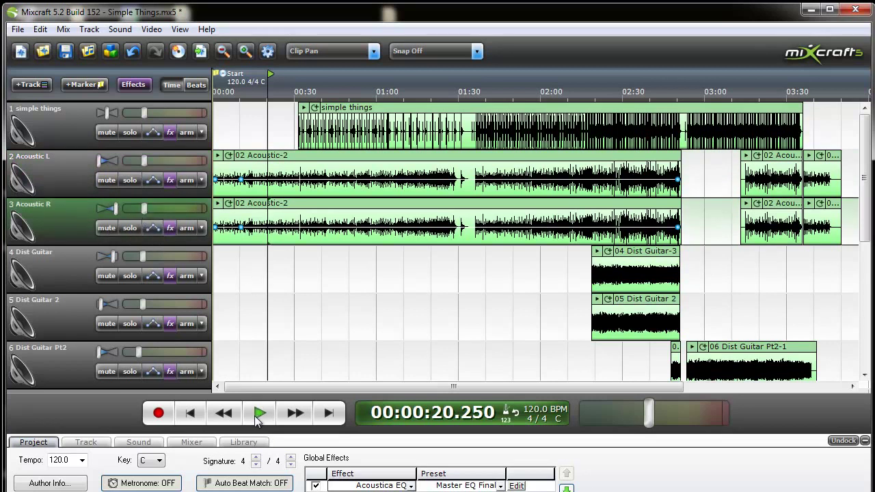
left_click(191, 413)
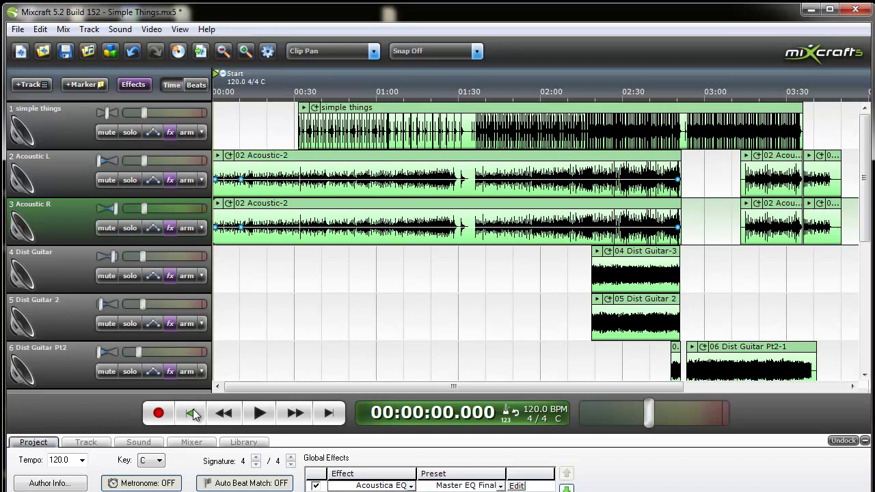
left_click(259, 414)
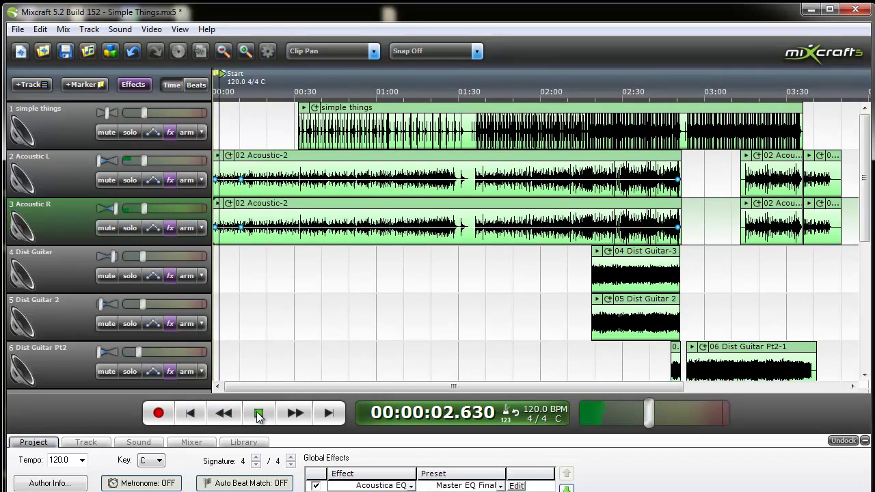
left_click(259, 415)
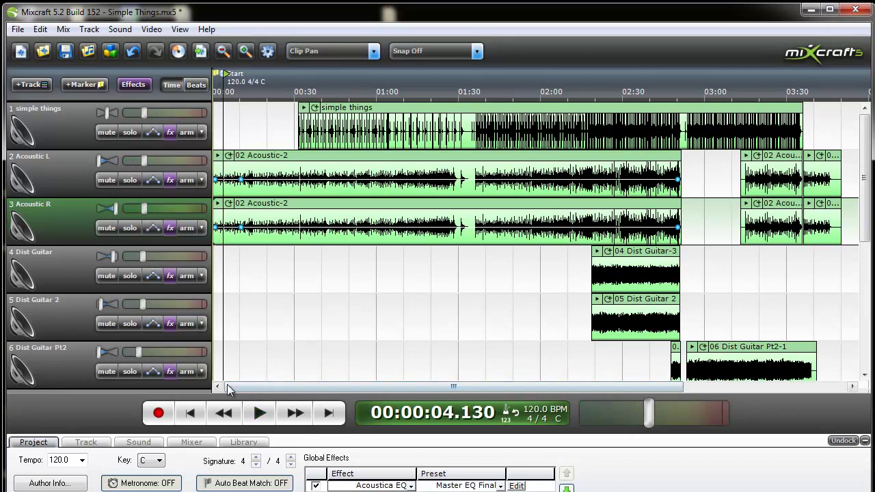
left_click(198, 409)
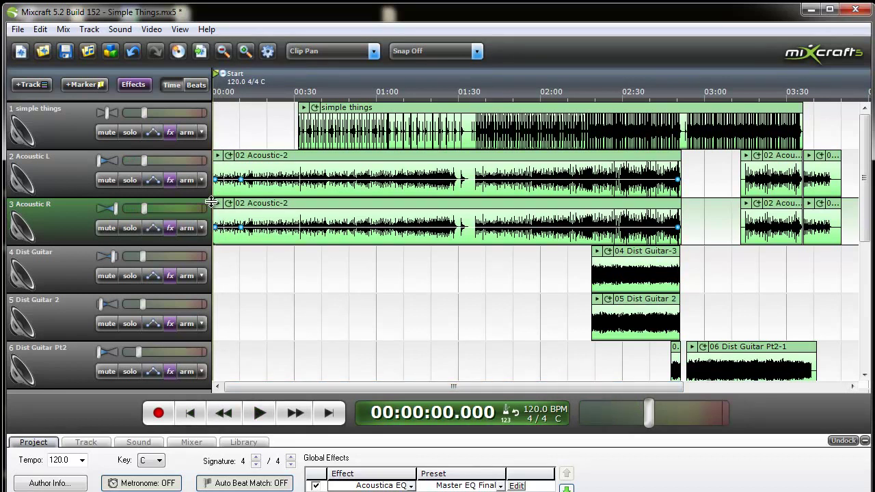
Step: Nudge the Acoustic-2 clip on track 3 slightly later, then play to hear the offset
scroll(252, 194, "up", 5)
scroll(252, 193, "up", 2)
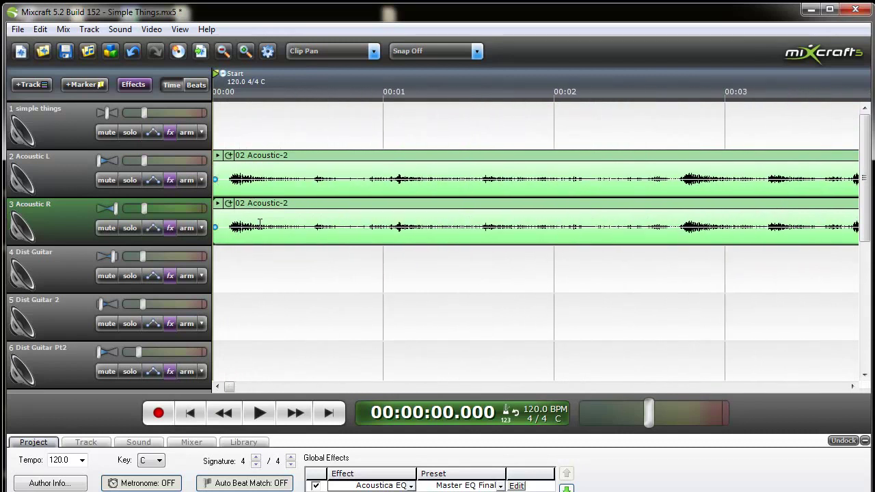
scroll(256, 237, "up", 1)
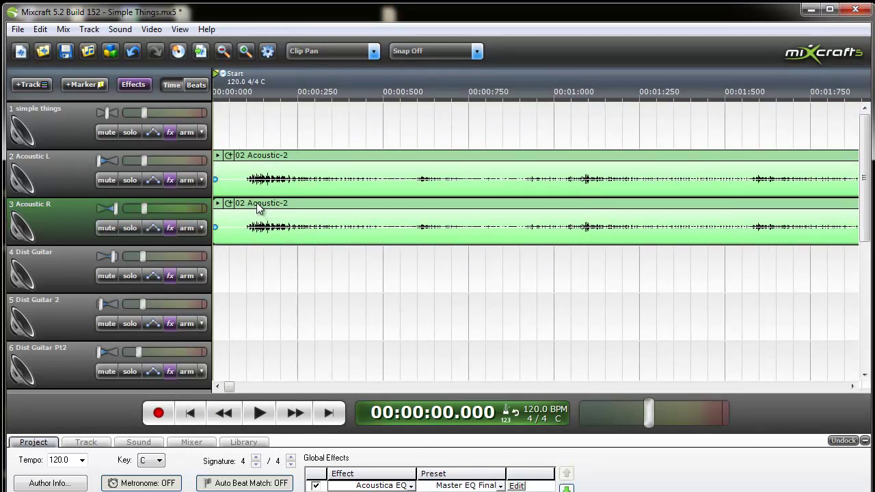
left_click(258, 209)
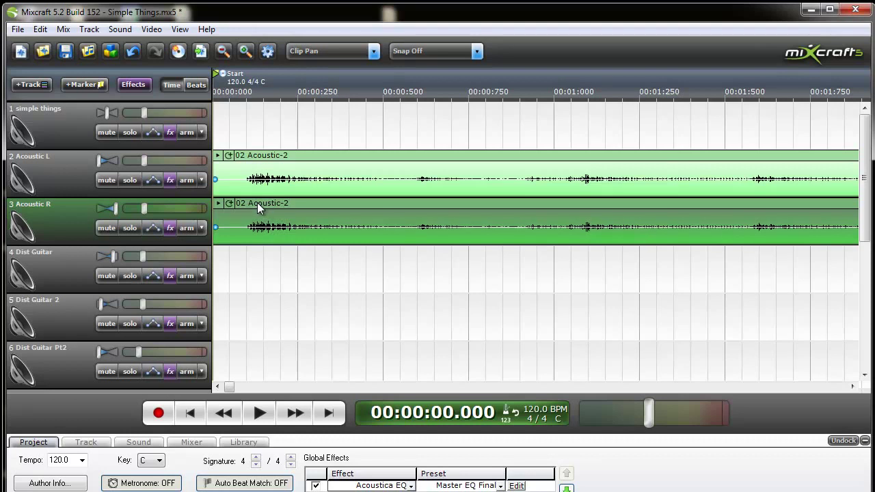
left_click_drag(257, 203, 258, 202)
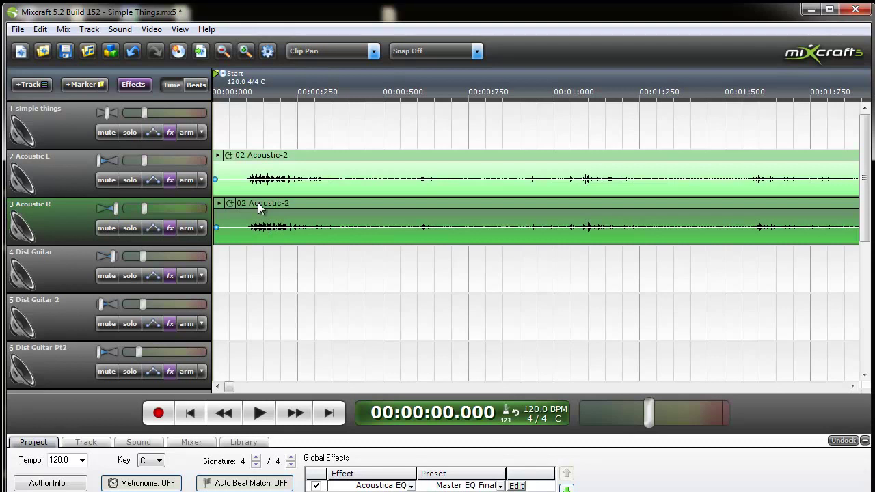
left_click_drag(258, 203, 259, 202)
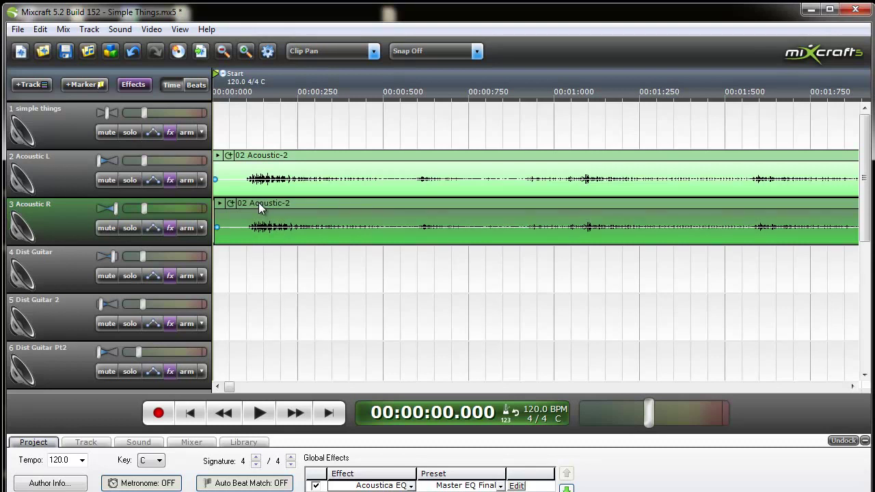
left_click(242, 308)
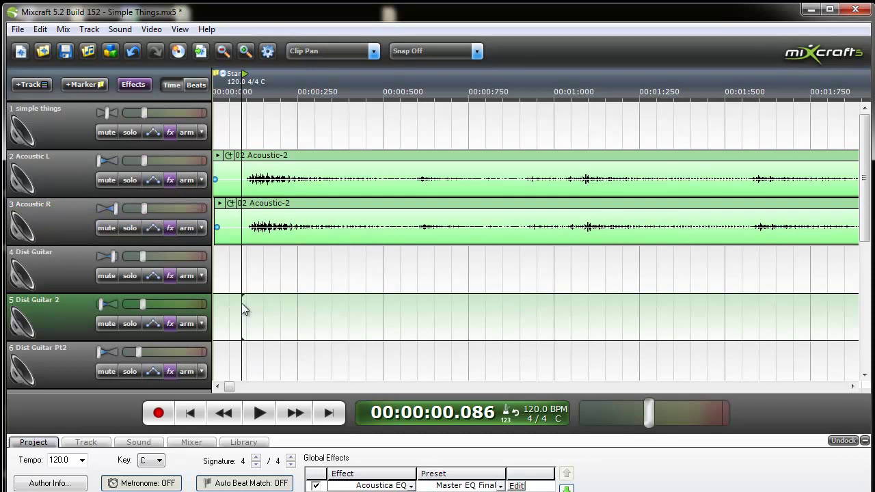
left_click(254, 415)
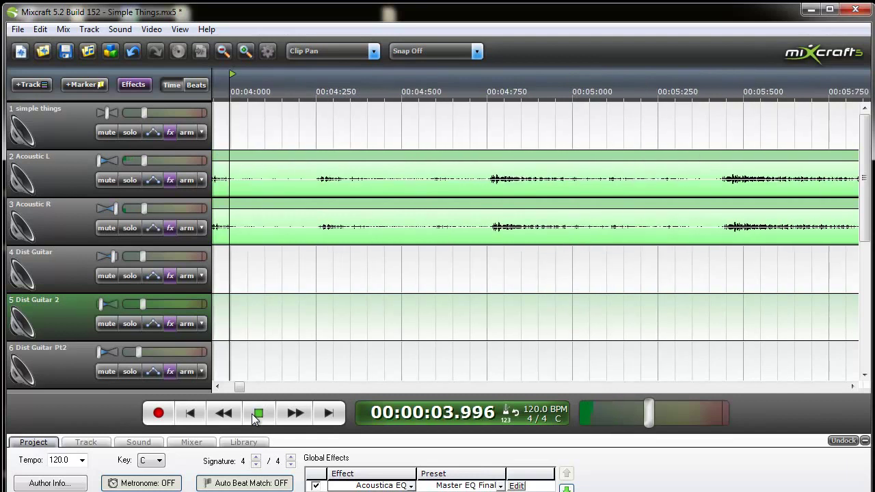
left_click(254, 416)
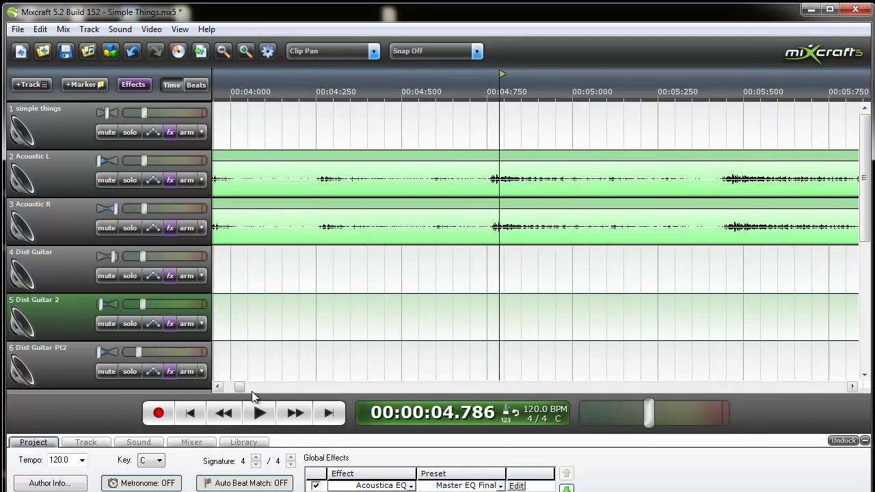
left_click_drag(238, 387, 220, 395)
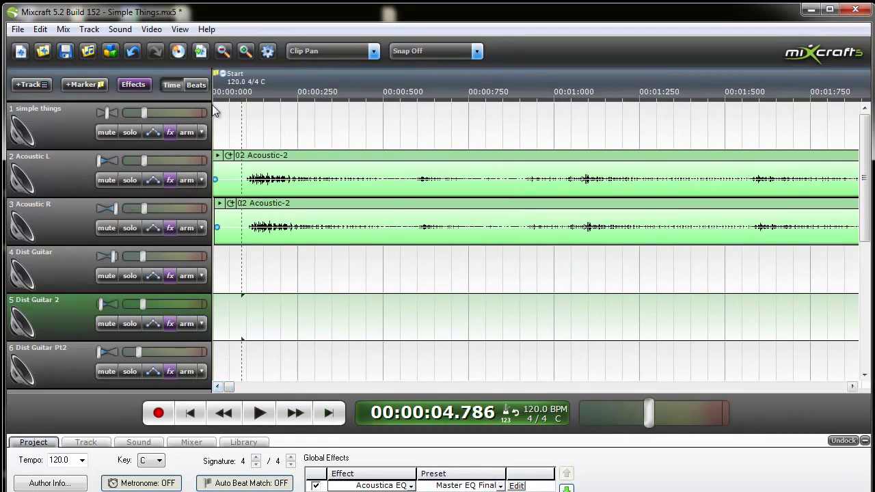
left_click(131, 54)
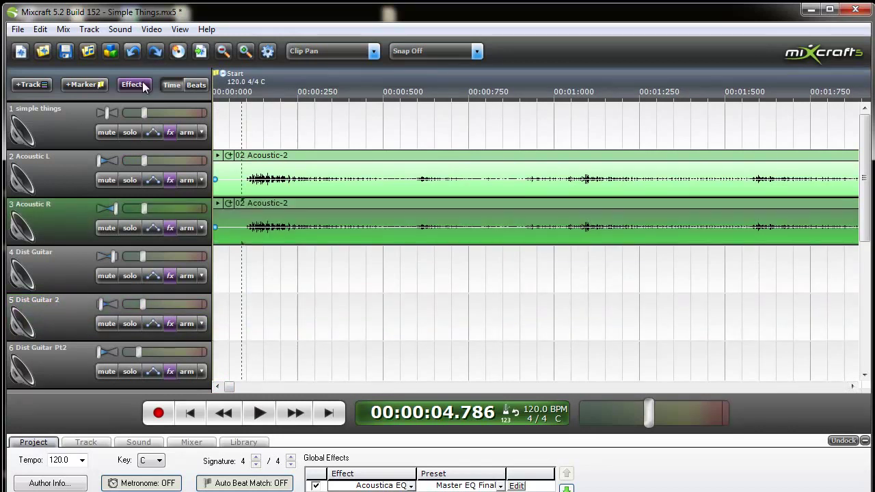
left_click(260, 413)
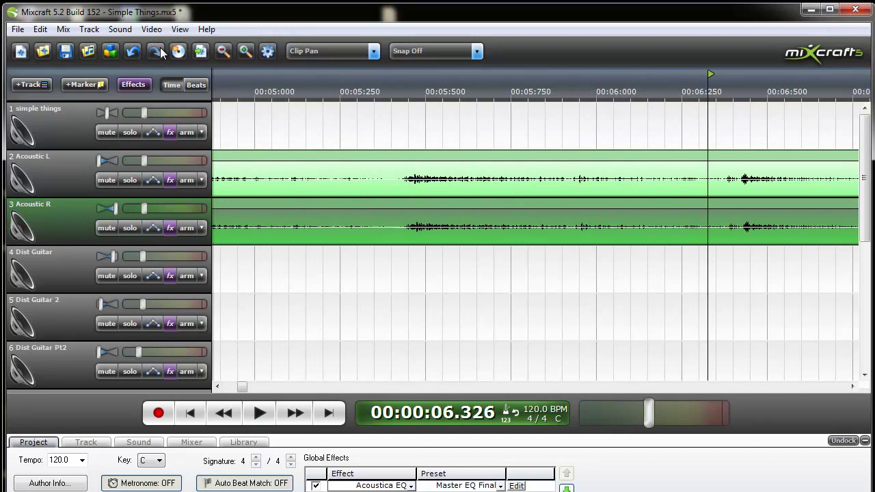
left_click(193, 412)
left_click(251, 407)
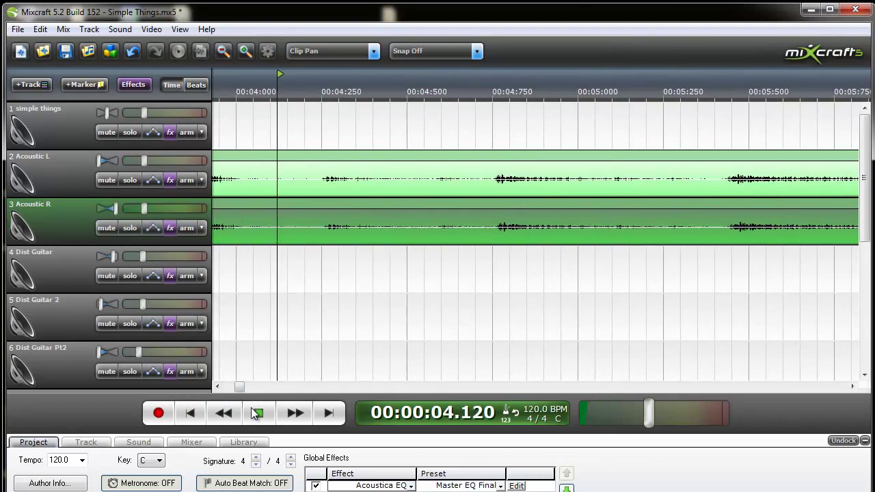
left_click(253, 410)
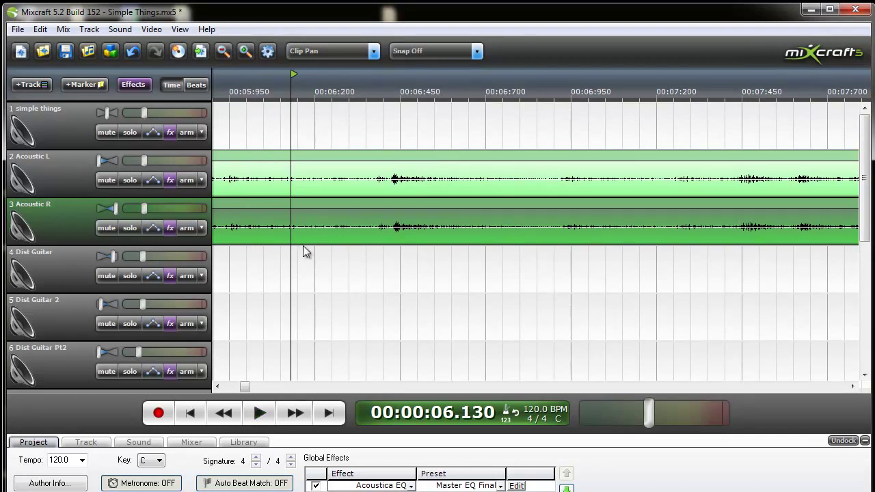
scroll(303, 257, "down", 5)
scroll(316, 302, "down", 6)
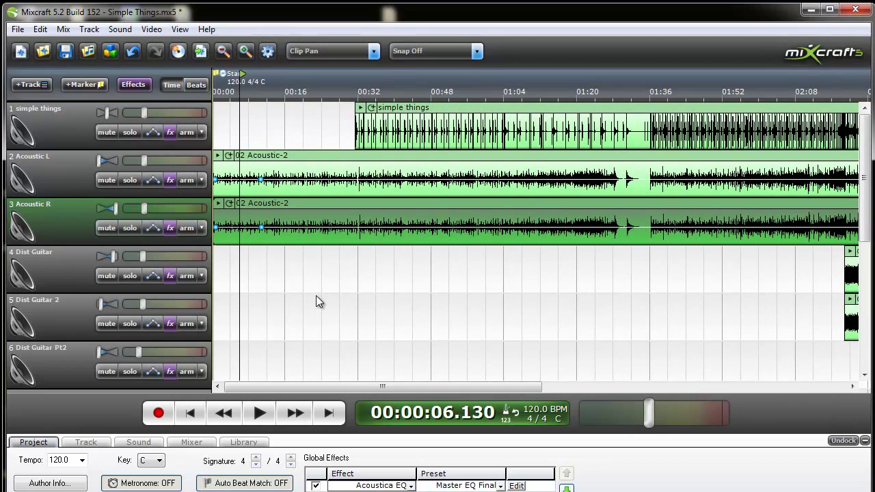
scroll(316, 296, "down", 2)
scroll(316, 300, "up", 1)
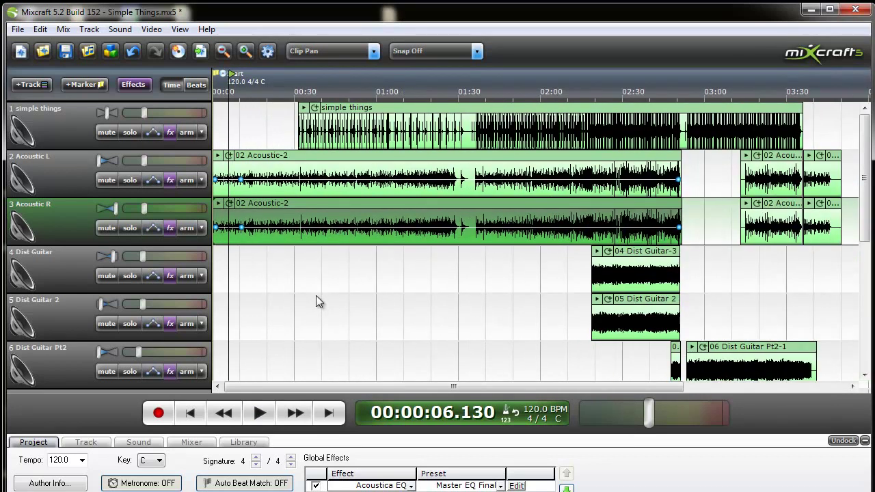